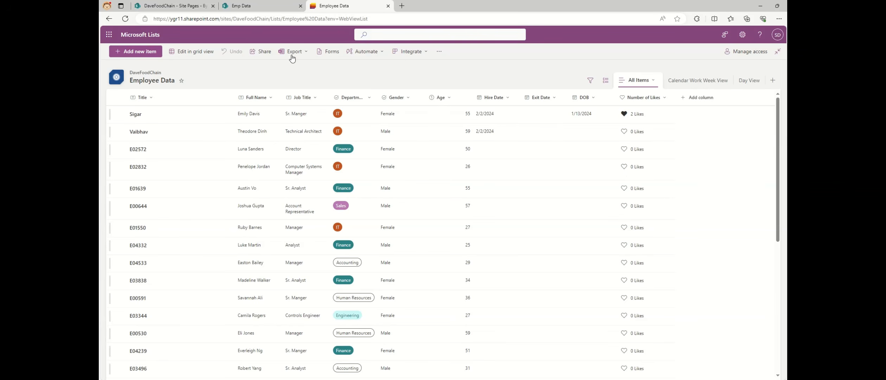
Step: Create a new form for the Employee Data list and title it "Employee Data"
left_click(330, 51)
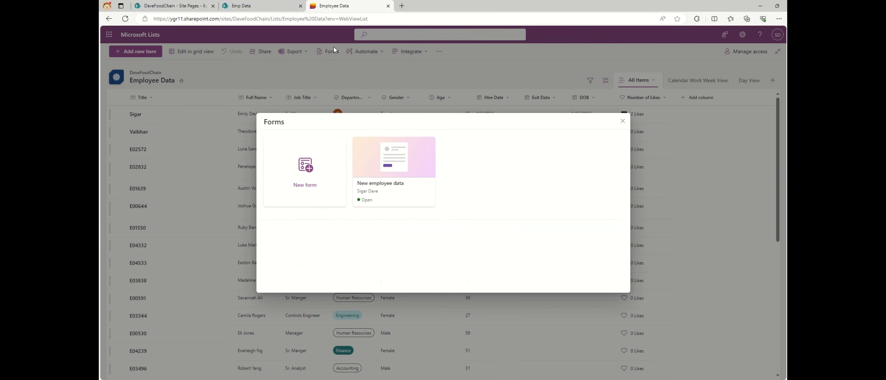
left_click(305, 180)
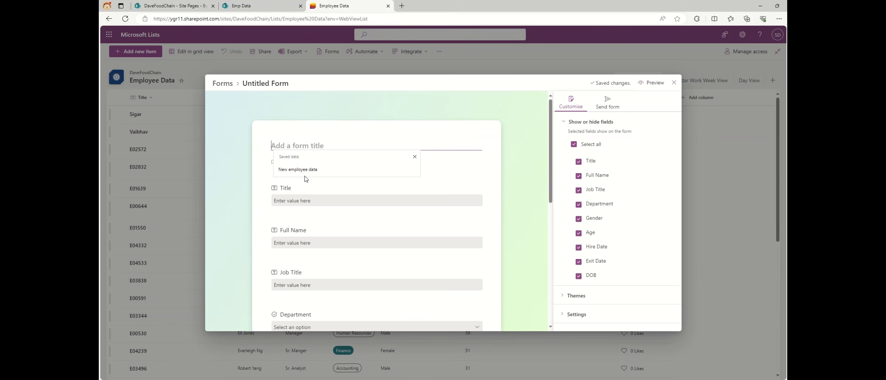
left_click(290, 142)
type("Employ")
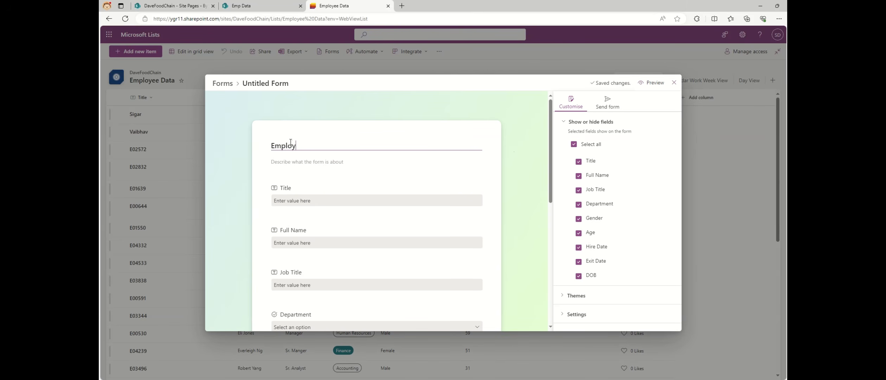
type("ee Data")
left_click(517, 162)
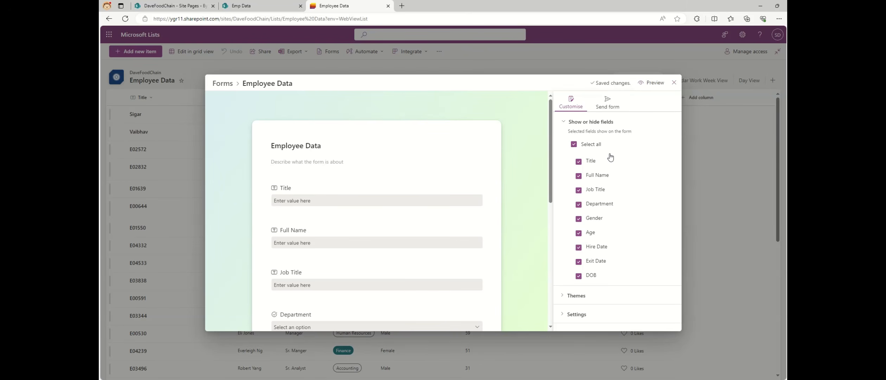
Step: Examine the new form's fields, its show-or-hide field options and its response settings
scroll(438, 230, "down", 5)
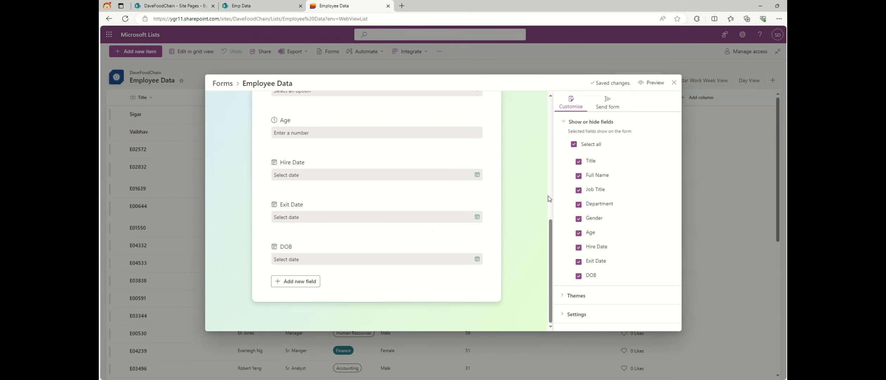
scroll(552, 179, "up", 5)
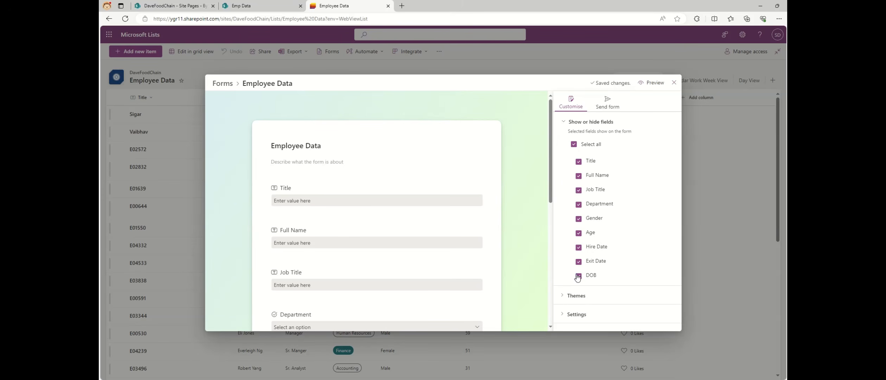
left_click(566, 316)
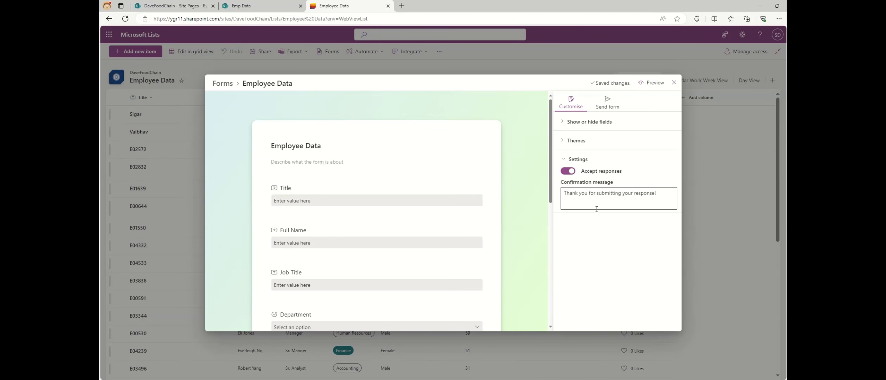
scroll(443, 197, "down", 6)
scroll(445, 202, "up", 8)
Step: Copy the form's sharing link, open it in a new browser tab and look through the respondent's form page
left_click(606, 104)
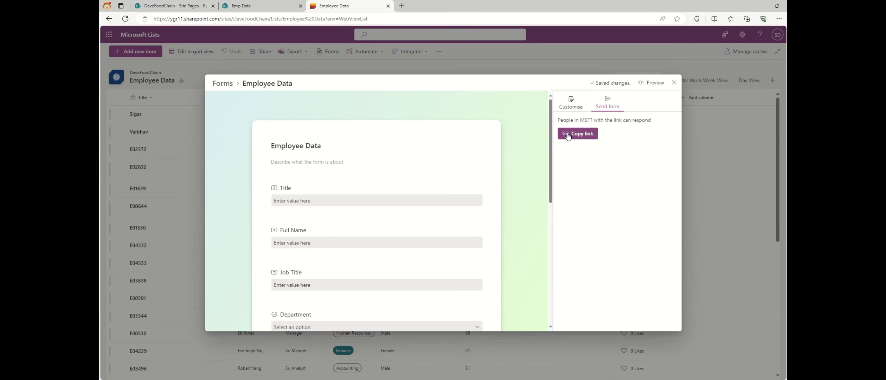
left_click(583, 134)
left_click(402, 6)
type("https://ygr11.sharepoint.com/:l:/s/DaveFoodChain/FGvAo_9yXuFEtBFfOM_NyUEBp01rGwe0z_EOA0Wiety2bg?nav=ODdiZGY4YTktNGVkMy00ZWM5LThkMjktYml3NjVmMjgwNTE1")
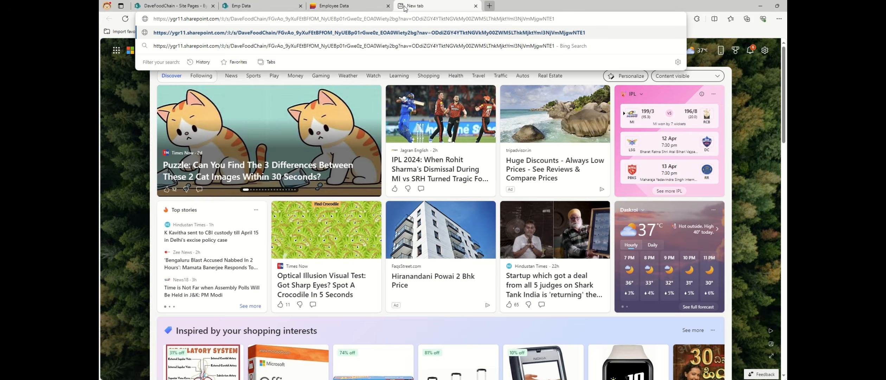
key("Return")
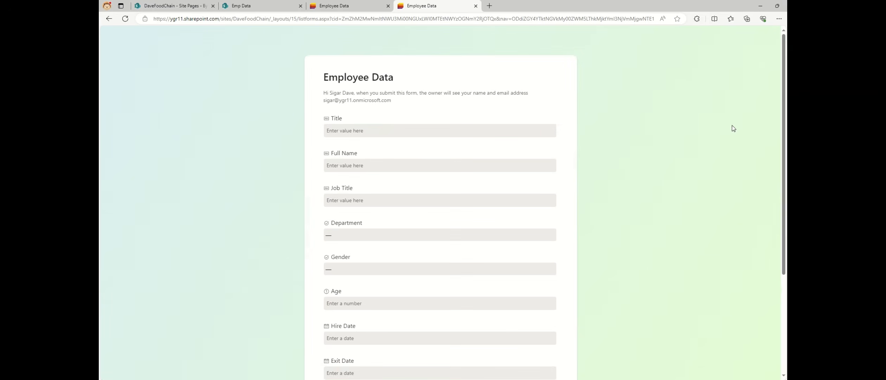
scroll(695, 230, "down", 5)
scroll(695, 229, "up", 5)
scroll(695, 230, "down", 5)
scroll(695, 230, "up", 5)
Step: Close the Emp Data browser tab and create a new Site Page in the DaveFoodChain site's Site Pages library
left_click(300, 5)
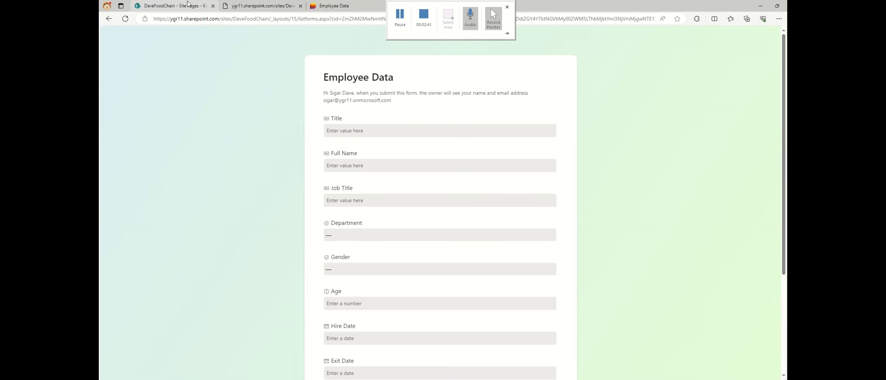
left_click(183, 5)
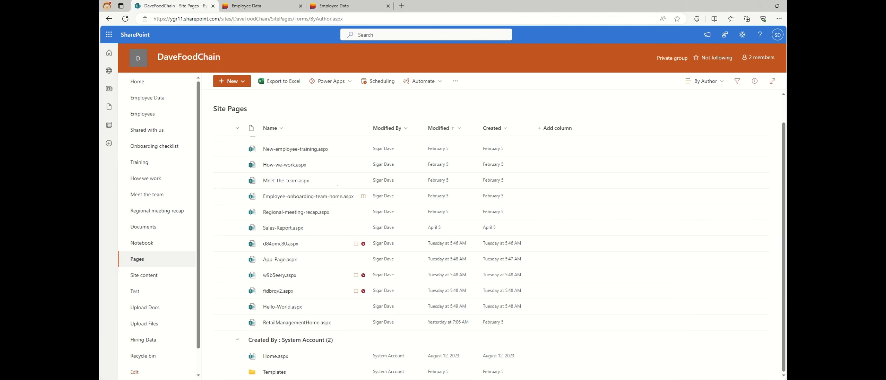
left_click(129, 22)
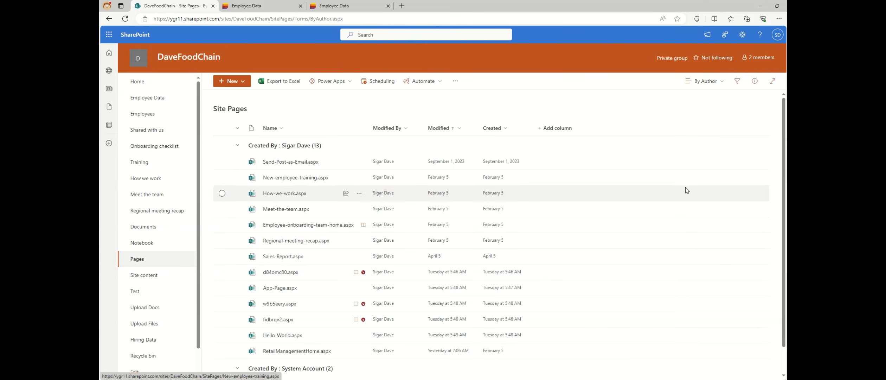
left_click(241, 82)
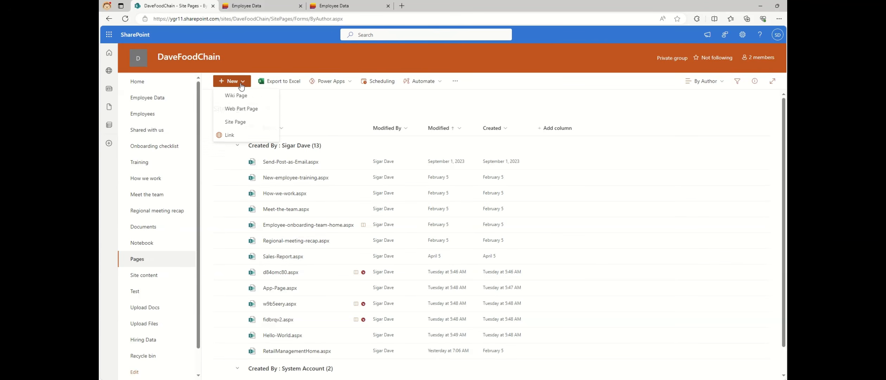
left_click(235, 122)
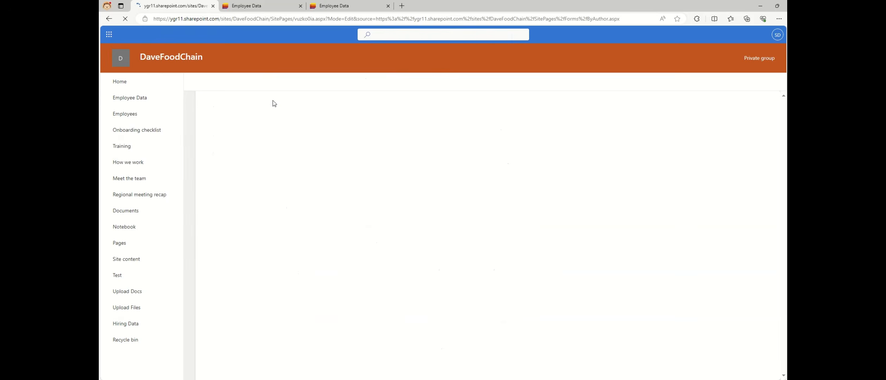
Step: Title the new page "Employee Data" and remove the author from its title area
type("Em")
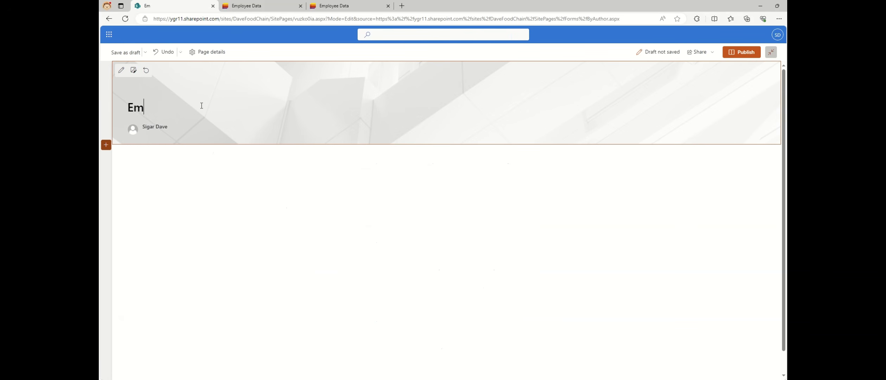
type("ployee")
key("BackSpace")
key("BackSpace")
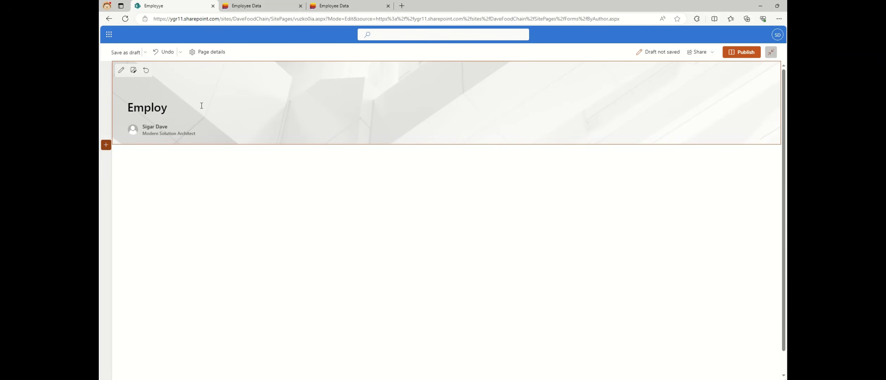
type("ee Data")
key("Tab")
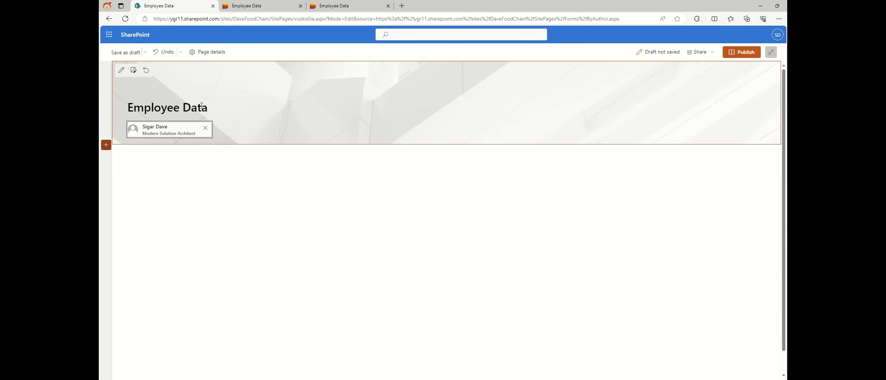
left_click(205, 128)
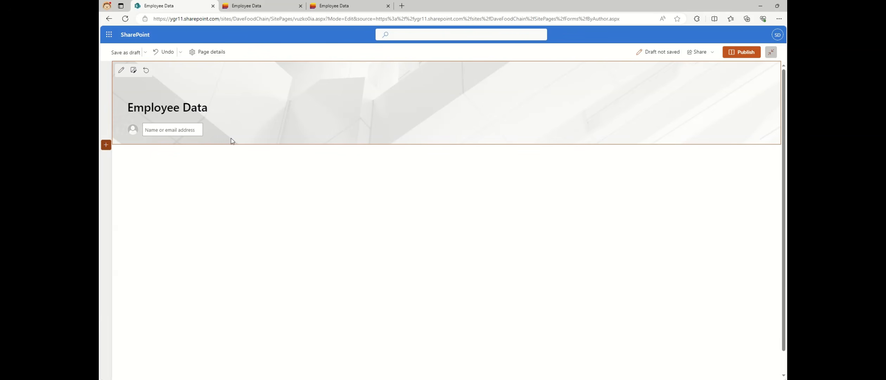
Step: Set the recent image "page--header" as the page's banner background
left_click(134, 70)
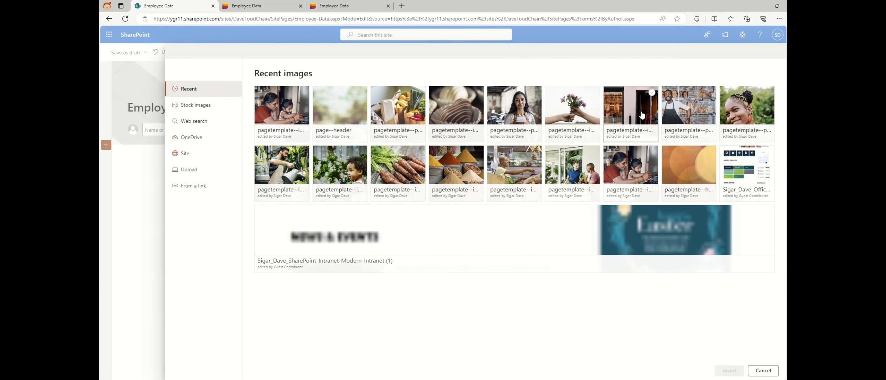
left_click(342, 108)
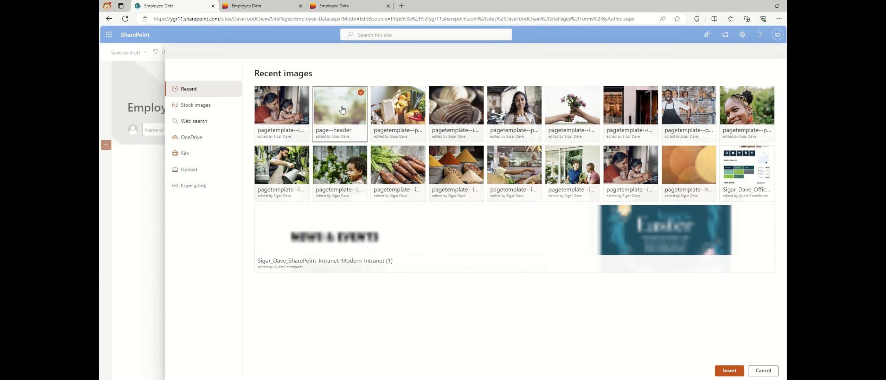
left_click(730, 370)
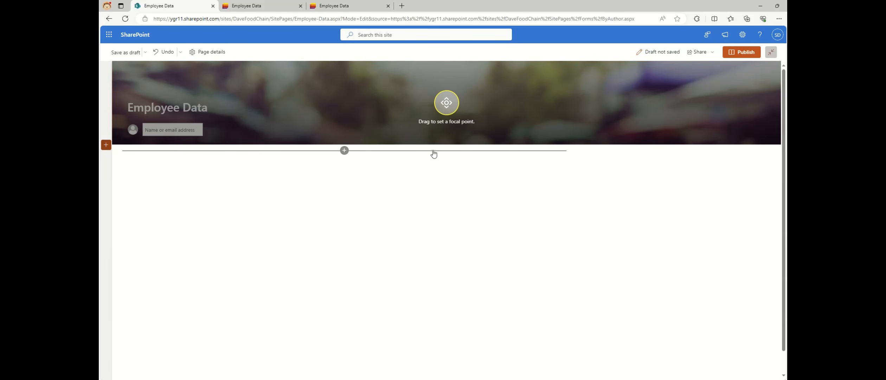
Step: Add an Embed web part to column one below the page banner
left_click(344, 151)
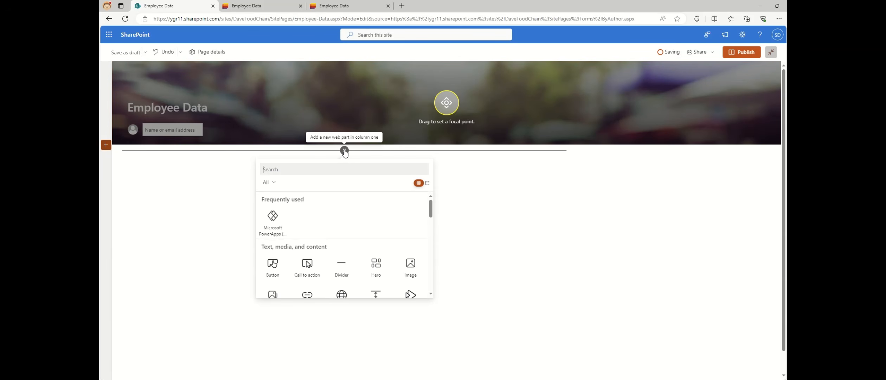
type("embed")
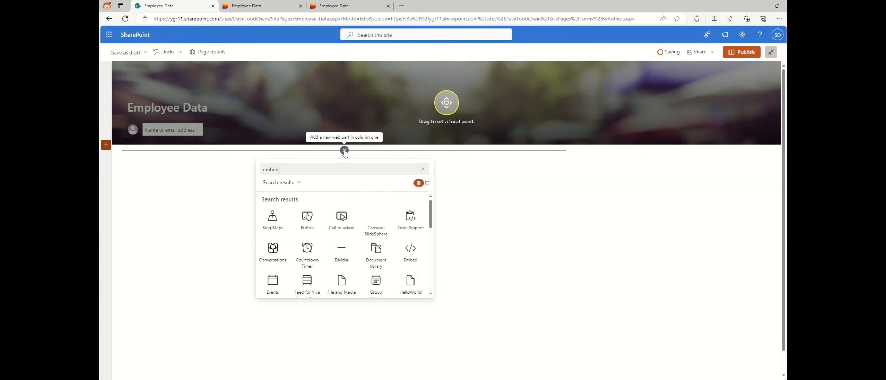
left_click(271, 222)
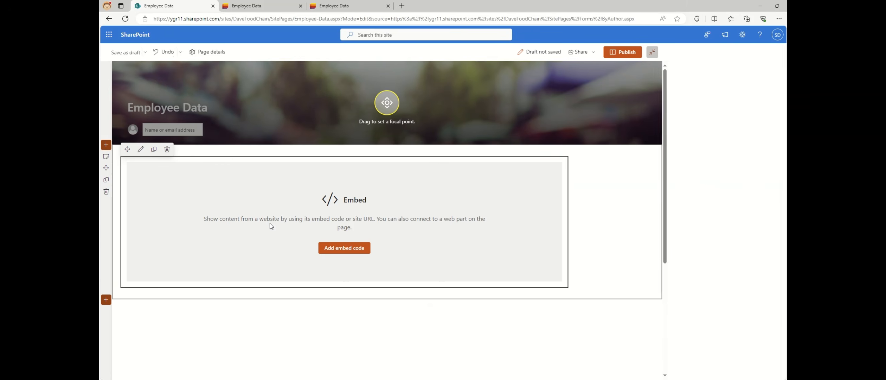
left_click(347, 7)
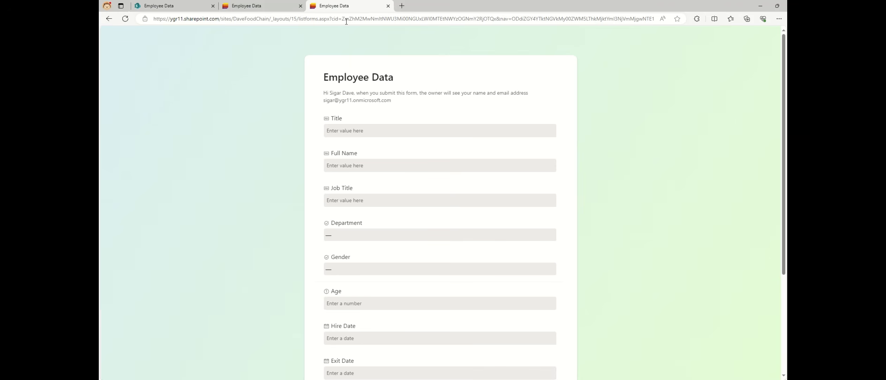
left_click(173, 5)
left_click(700, 181)
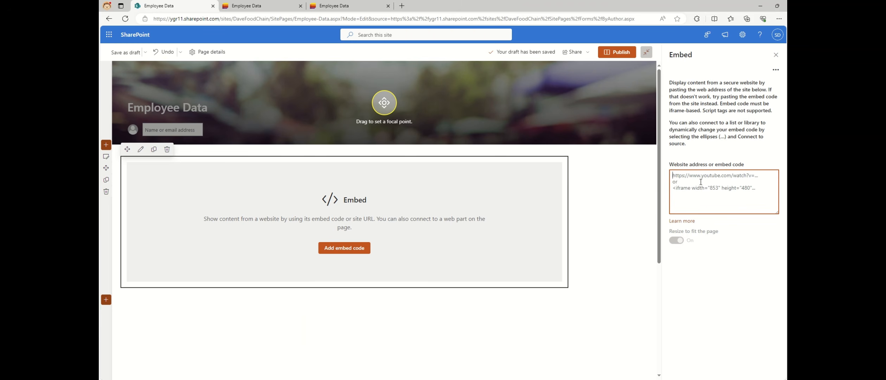
right_click(700, 181)
left_click(692, 239)
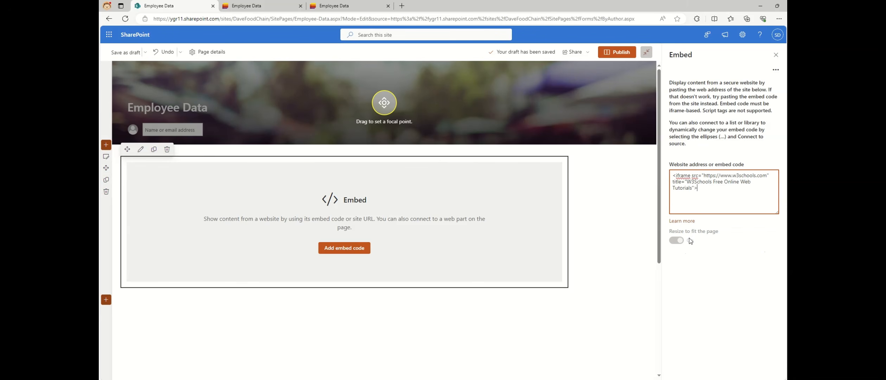
key("ctrl+a")
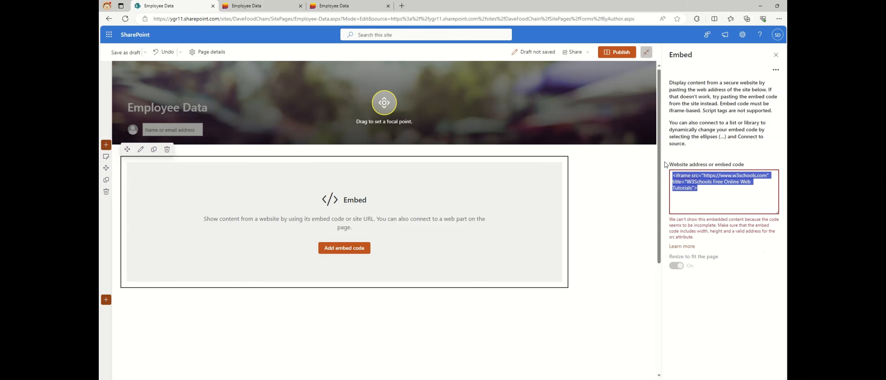
key("BackSpace")
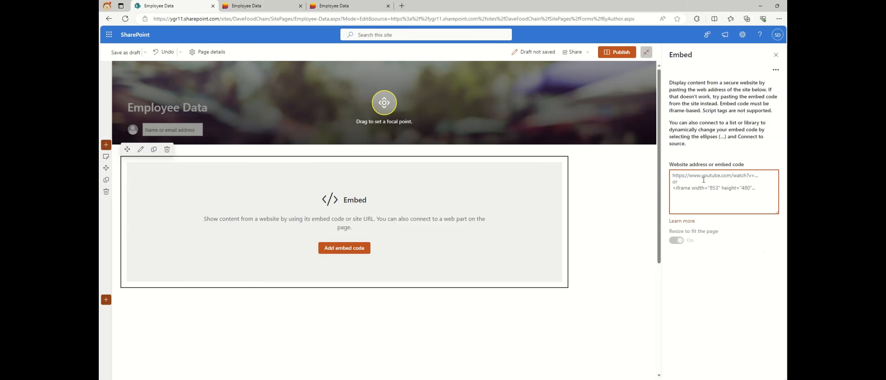
Step: Copy the Employee Data form's sharing link again and try it as the Embed web part's website address
left_click(262, 5)
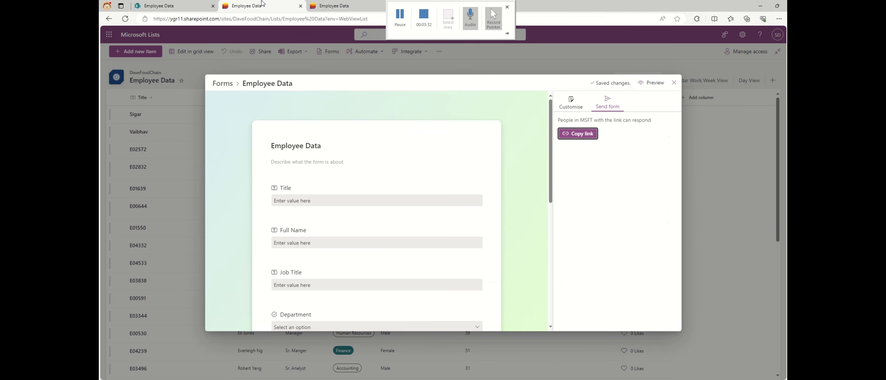
left_click(581, 133)
key("ctrl+shift+Tab")
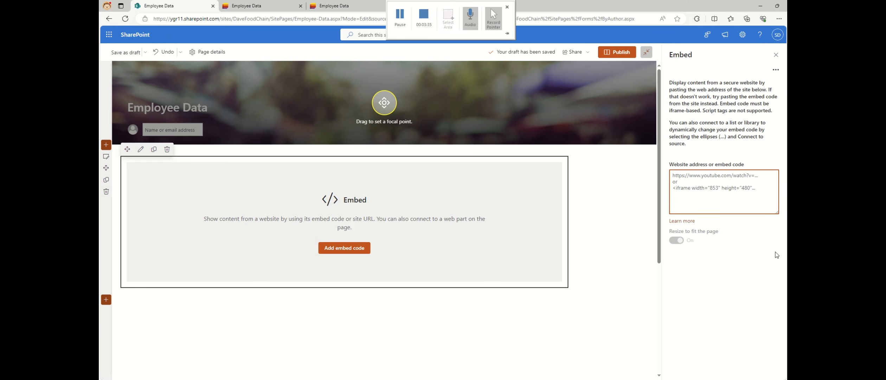
key("ctrl+v")
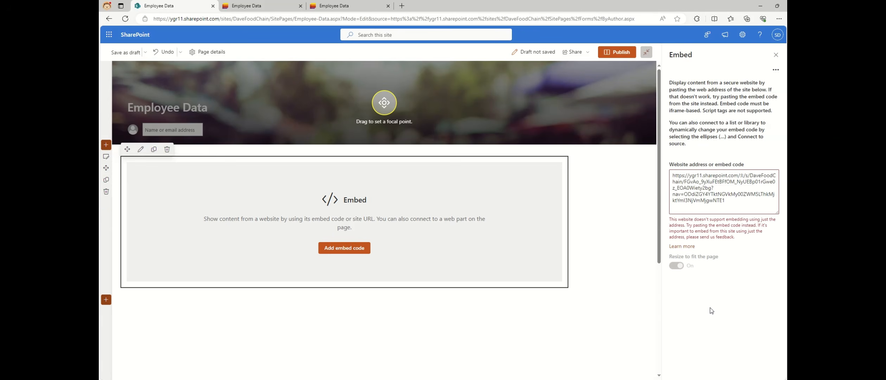
left_click_drag(669, 219, 769, 230)
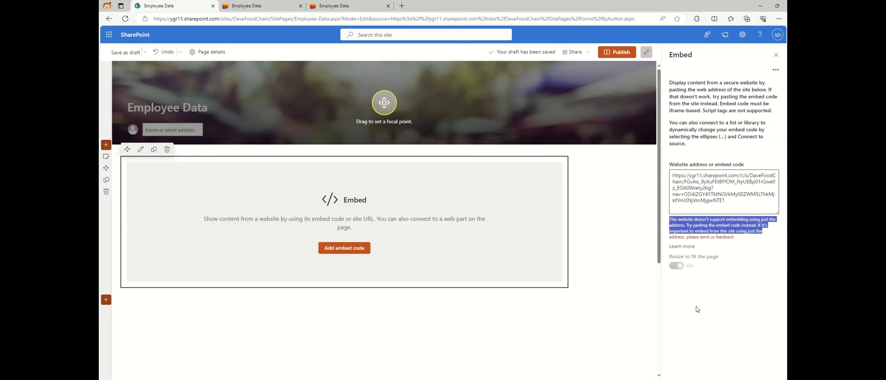
left_click(709, 188)
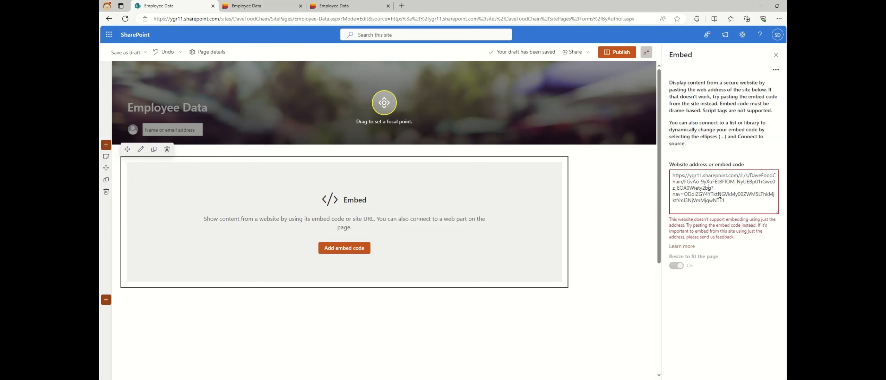
Step: Copy the form's sharing link and insert it as the src value of the 500 × 500 "Employee Data" iframe code in Notepad
key("ctrl+a")
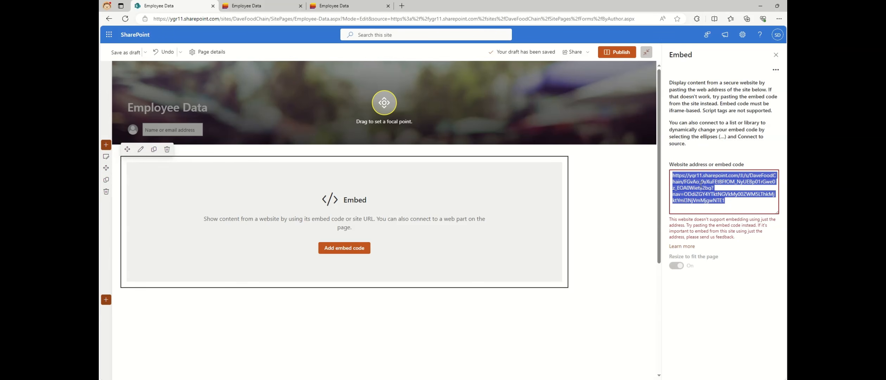
right_click(701, 185)
left_click(662, 218)
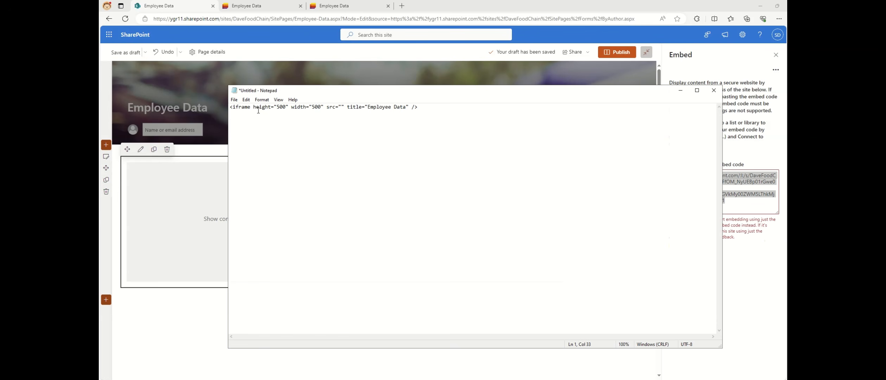
left_click(253, 109)
key("ctrl+v")
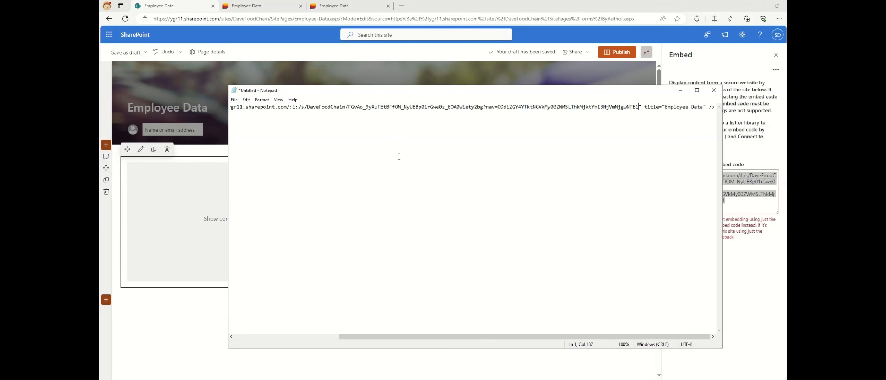
left_click_drag(570, 337, 466, 337)
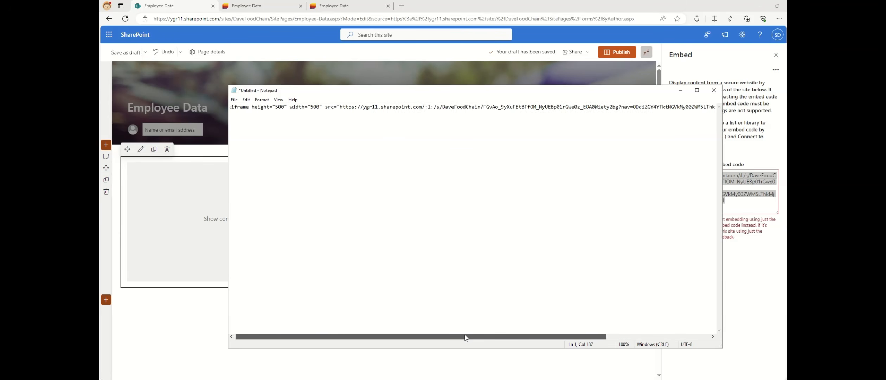
Step: Copy the complete iframe code from Notepad and replace the Embed web part's website address with it on the SharePoint page
left_click(275, 109)
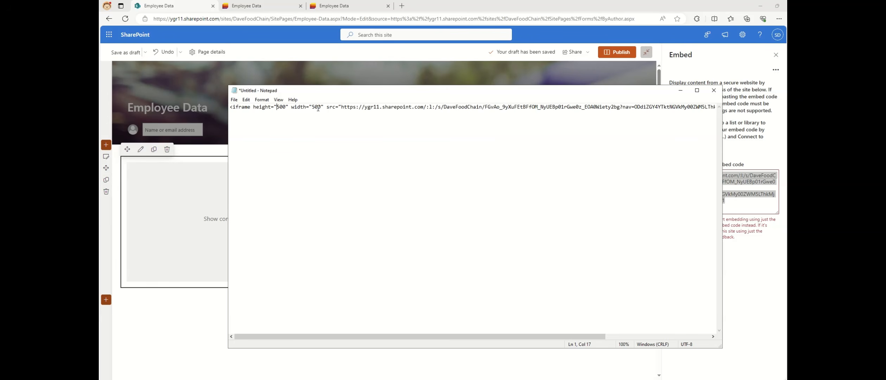
key("shift+End")
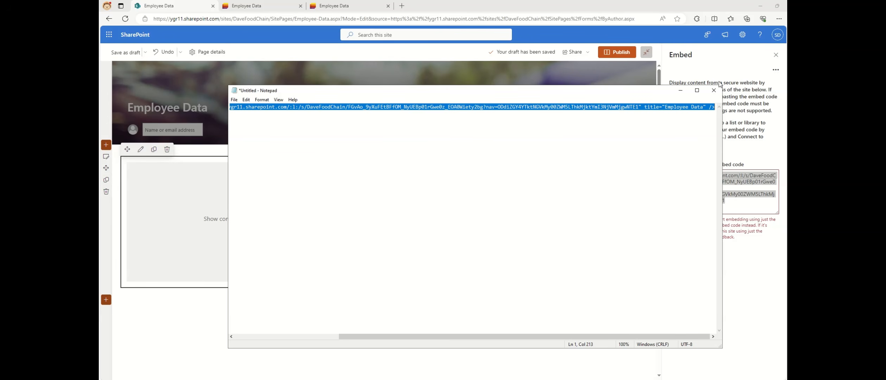
left_click(743, 194)
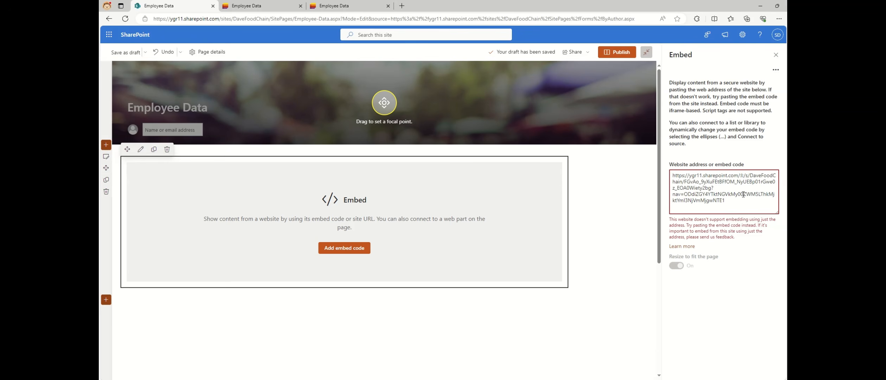
key("ctrl+a")
key("BackSpace")
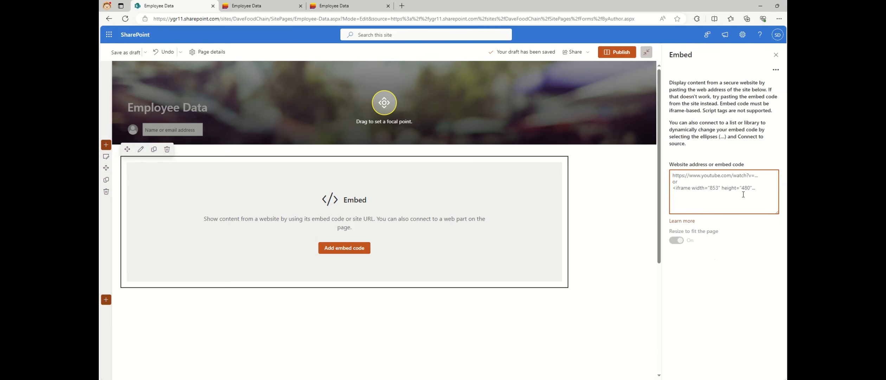
key("ctrl+v")
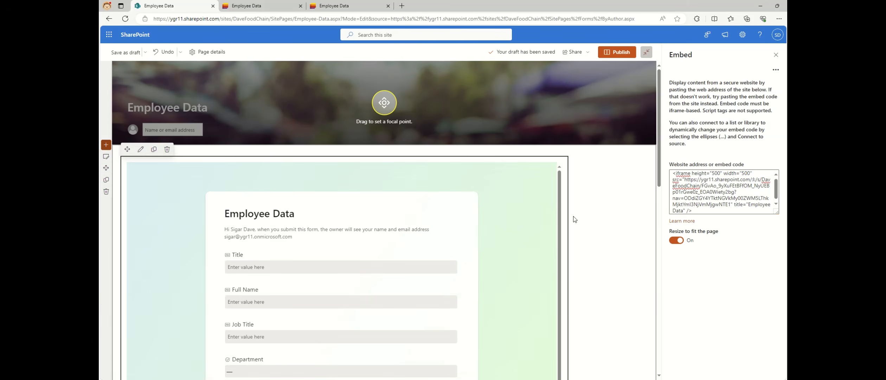
Step: Close the Embed settings, publish the Employee Data page, and dismiss the suggestions for helping others find it
scroll(343, 264, "down", 2)
scroll(344, 264, "up", 2)
scroll(363, 258, "down", 2)
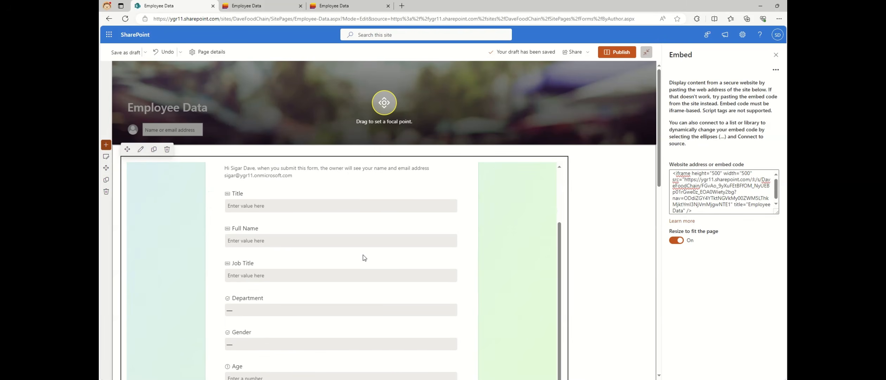
left_click(775, 54)
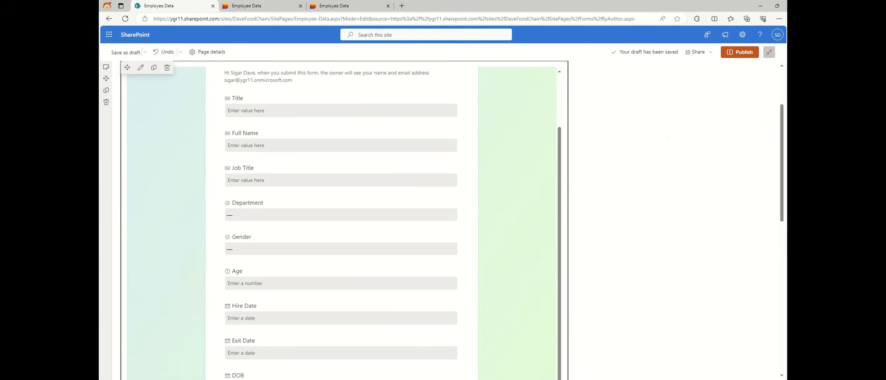
left_click(750, 56)
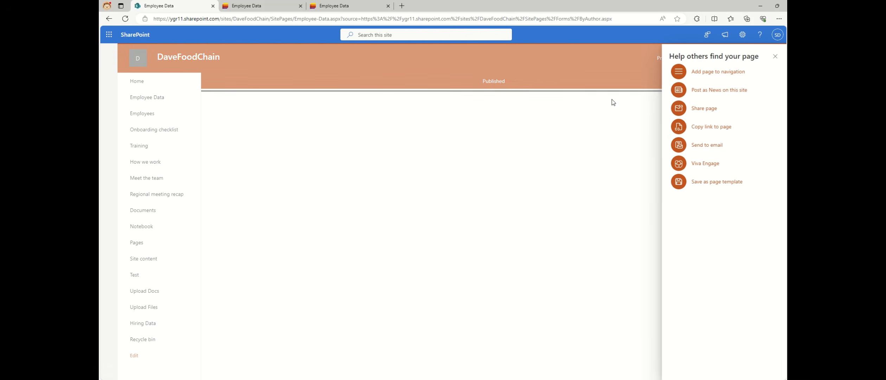
left_click(776, 56)
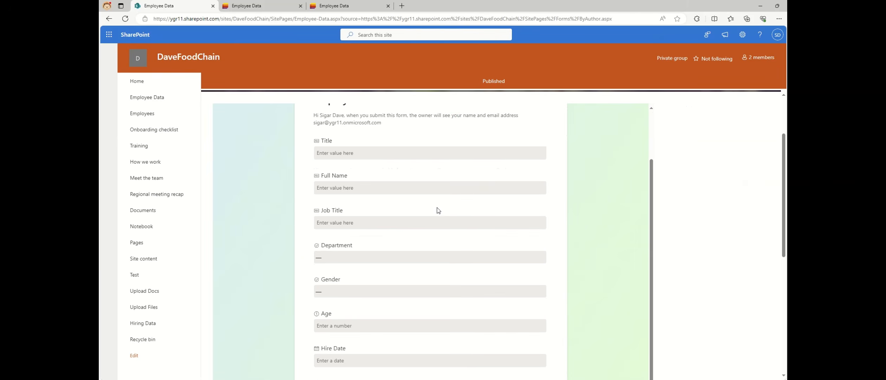
scroll(743, 209, "down", 5)
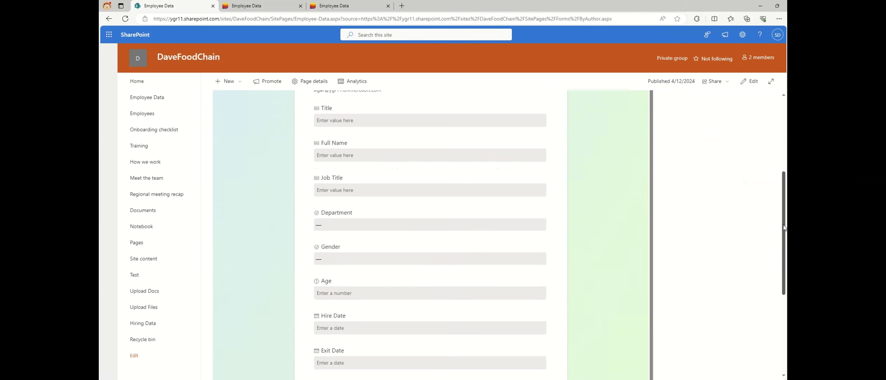
scroll(777, 111, "up", 8)
scroll(777, 121, "down", 1)
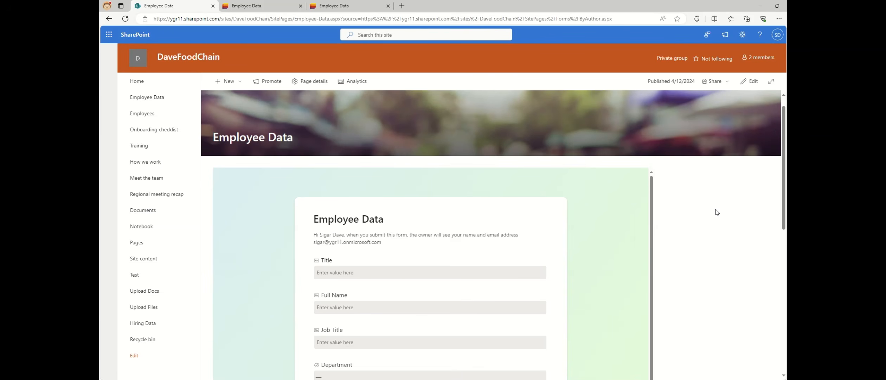
left_click(213, 6)
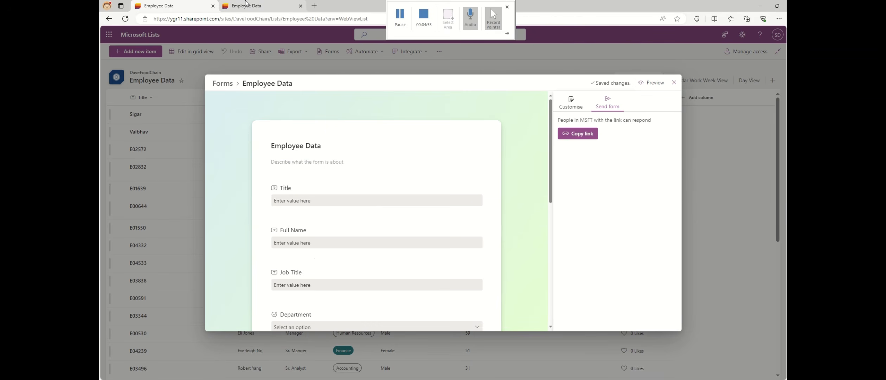
key("ctrl+shift+t")
left_click(246, 6)
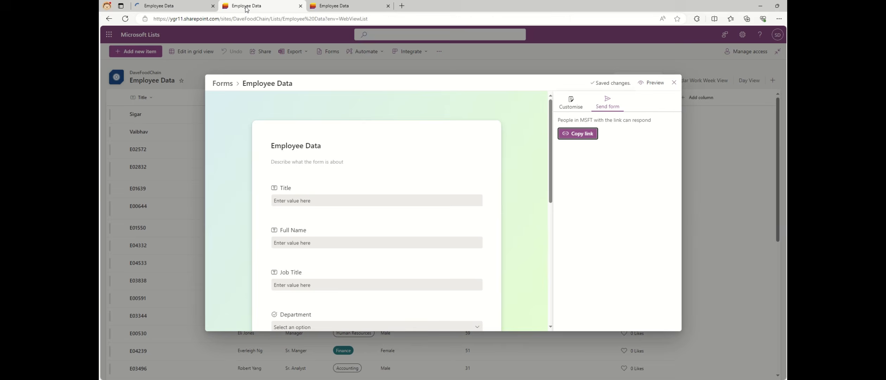
left_click(184, 2)
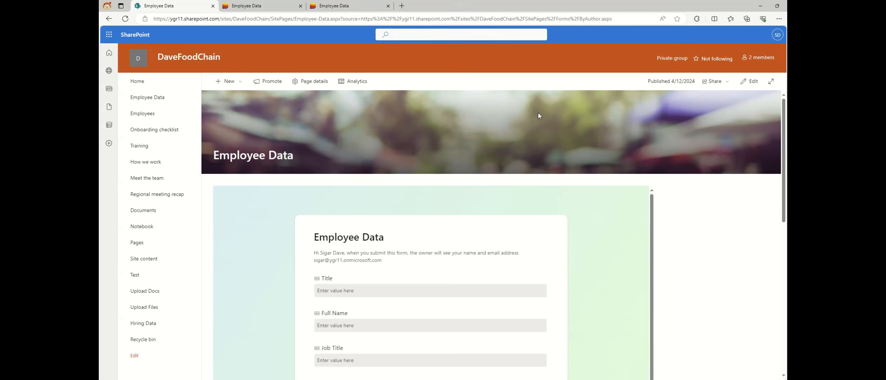
Step: Switch to Microsoft Lists, apply the orange-to-pink gradient theme to the Employee Data form, and move the Full Name field above Title
left_click(273, 4)
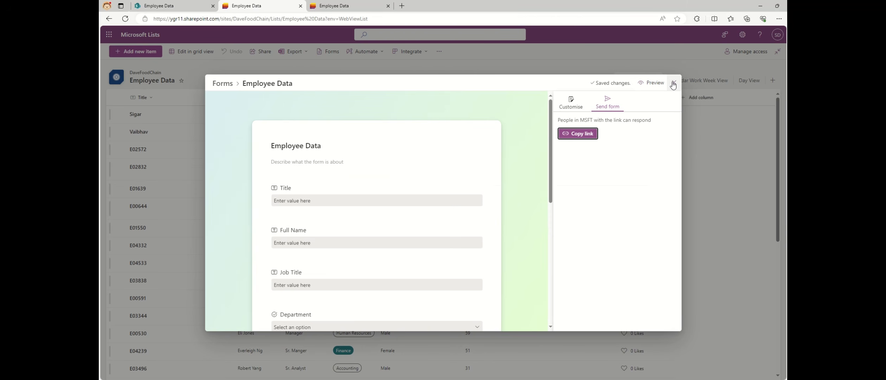
left_click(579, 102)
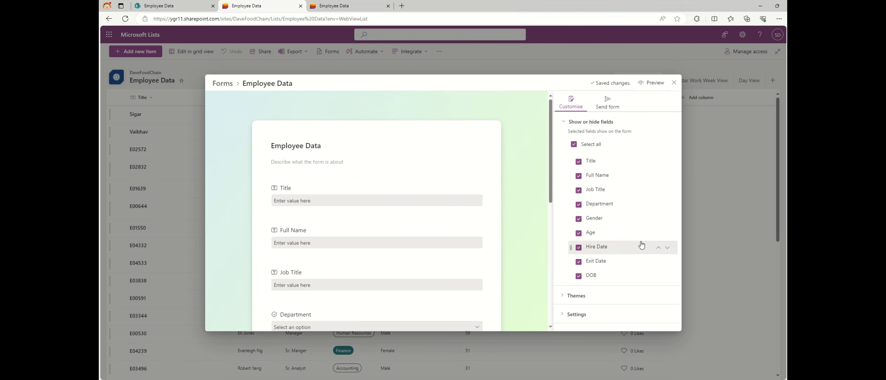
left_click(562, 295)
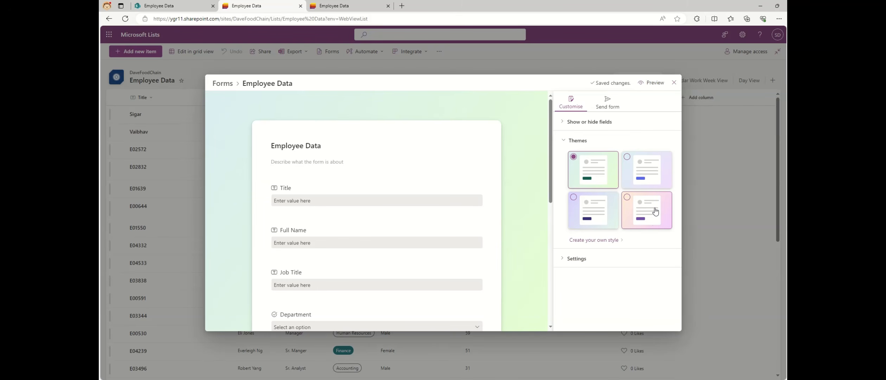
left_click(644, 198)
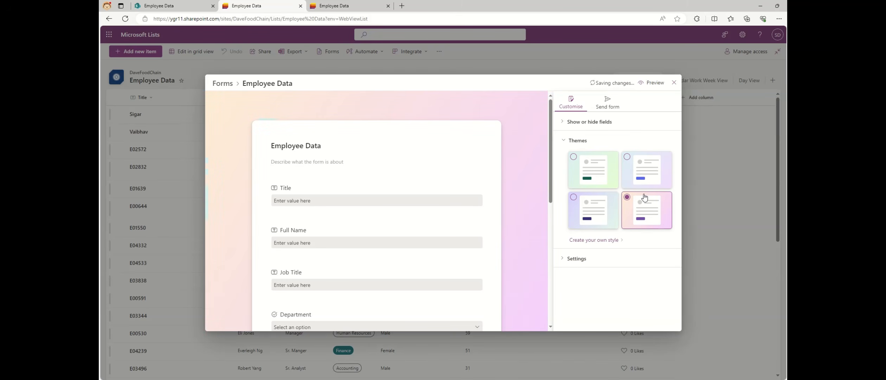
left_click(574, 121)
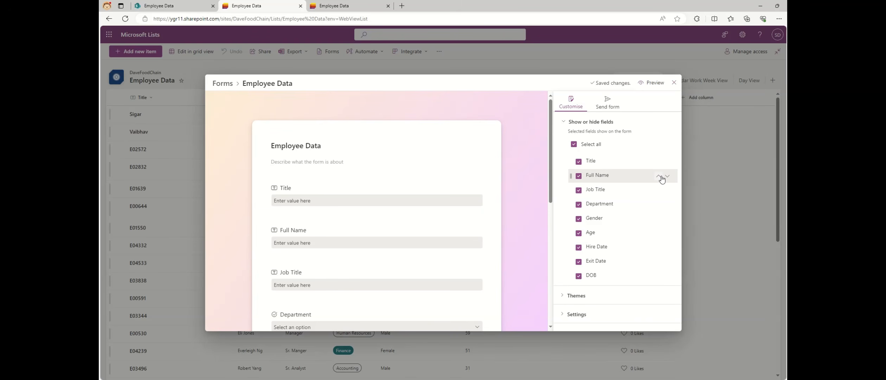
left_click(659, 176)
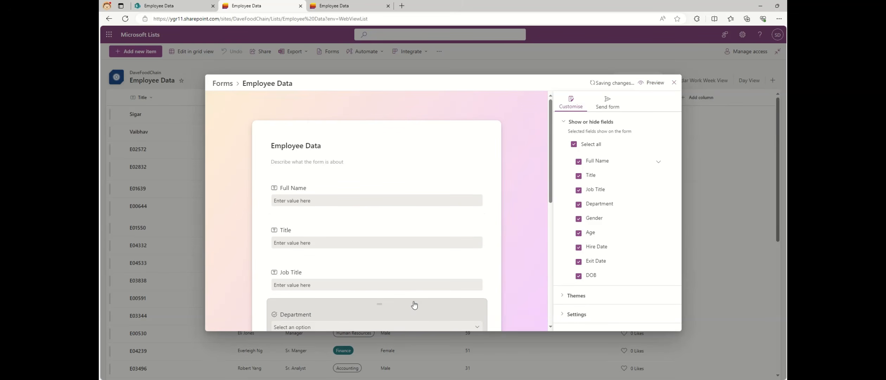
Step: Reload the published SharePoint page and check the theme and field order of the embedded Employee Data form
left_click(165, 5)
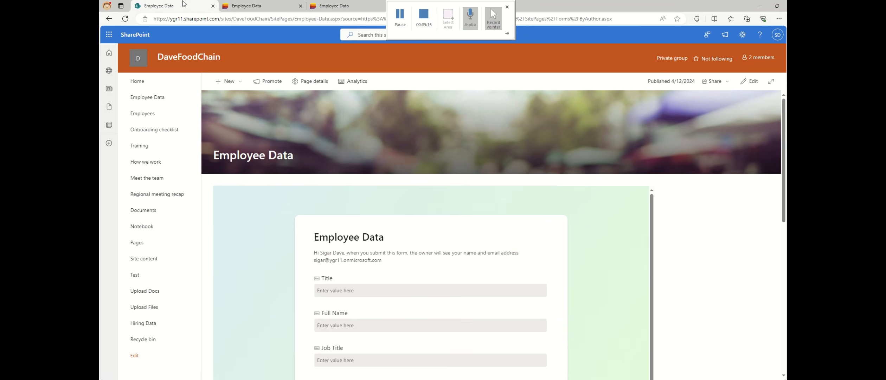
left_click(125, 19)
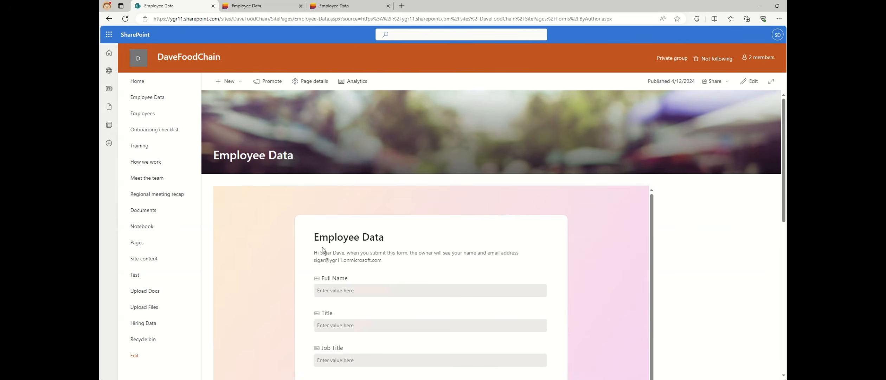
triple_click(326, 280)
left_click(698, 250)
scroll(699, 250, "down", 5)
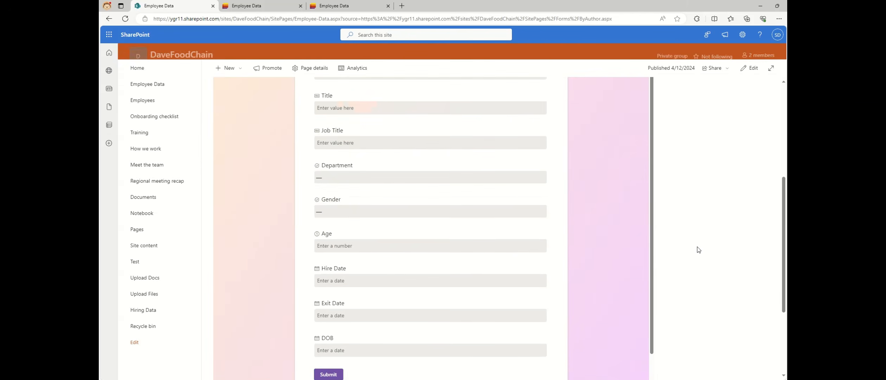
scroll(698, 249, "up", 5)
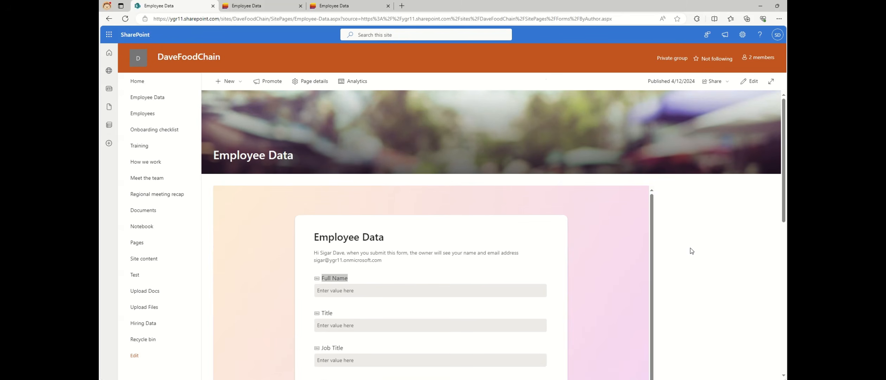